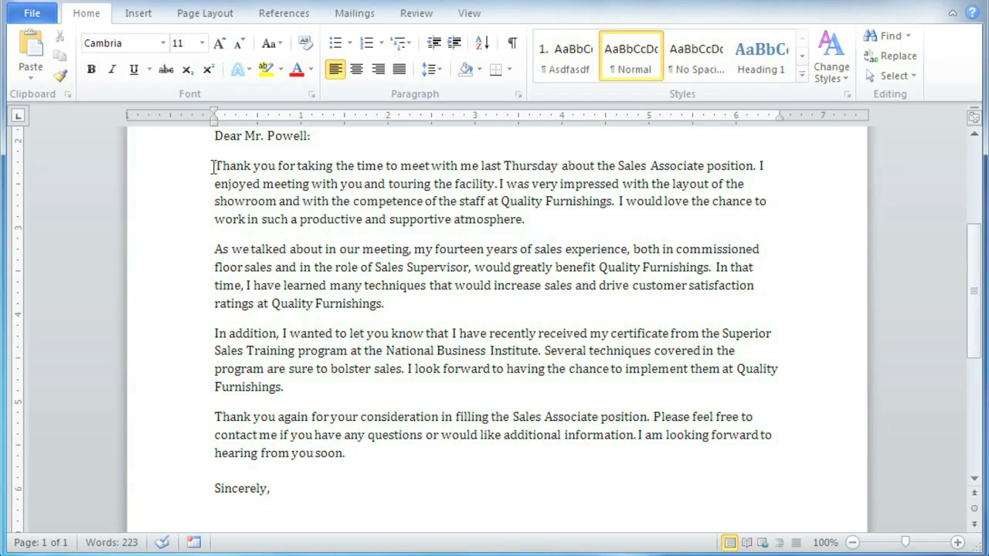
# - Give the opening 'Thank you' paragraph a half-inch first-line indent with Tab
pyautogui.press('Tab')
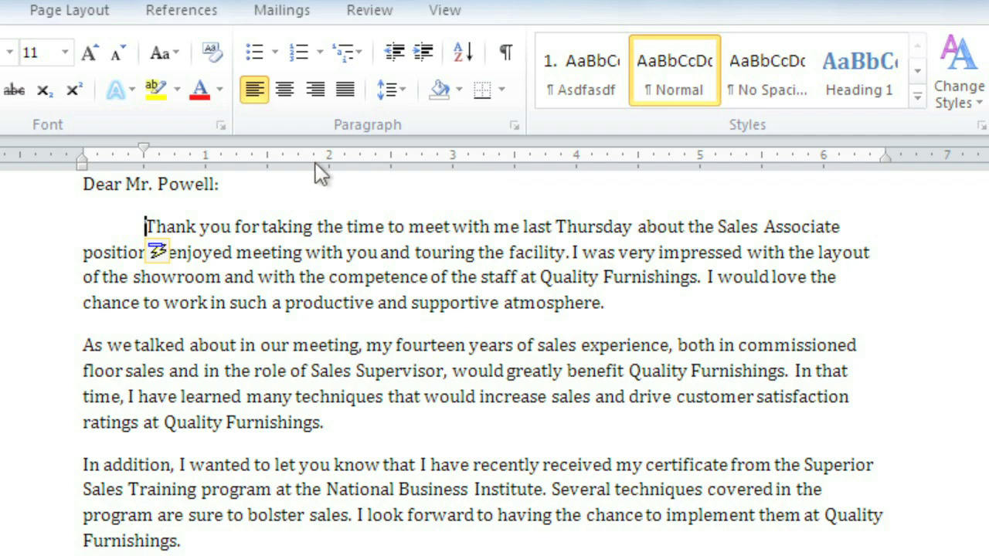
# - Adjust the ruler indent markers so the first three letter paragraphs get a small first-line indent at full width
pyautogui.moveTo(145, 226); pyautogui.dragTo(189, 550)
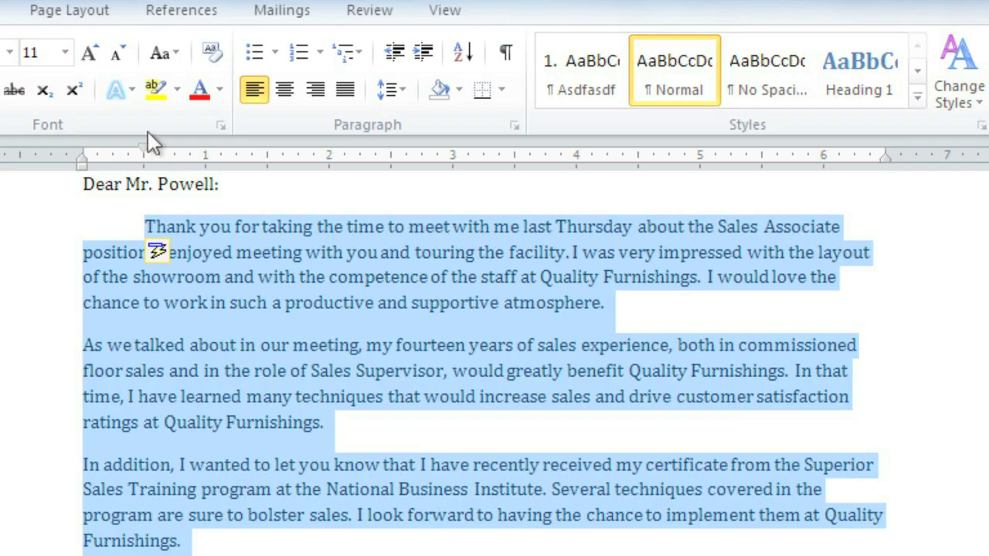
pyautogui.moveTo(141, 146); pyautogui.dragTo(175, 148)
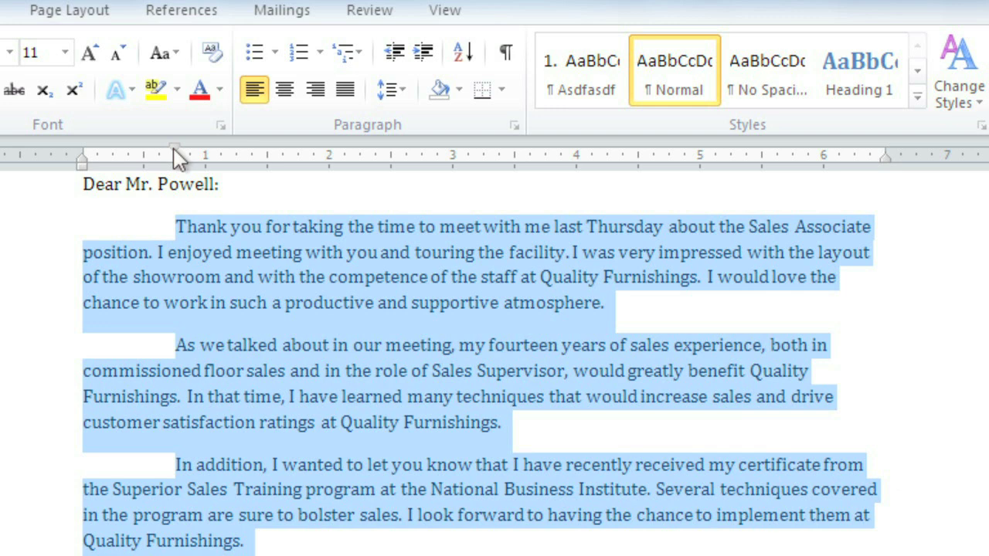
pyautogui.moveTo(82, 157)
pyautogui.mouseDown()
pyautogui.moveTo(193, 166)
pyautogui.moveTo(194, 157)
pyautogui.moveTo(224, 155)
pyautogui.mouseUp()
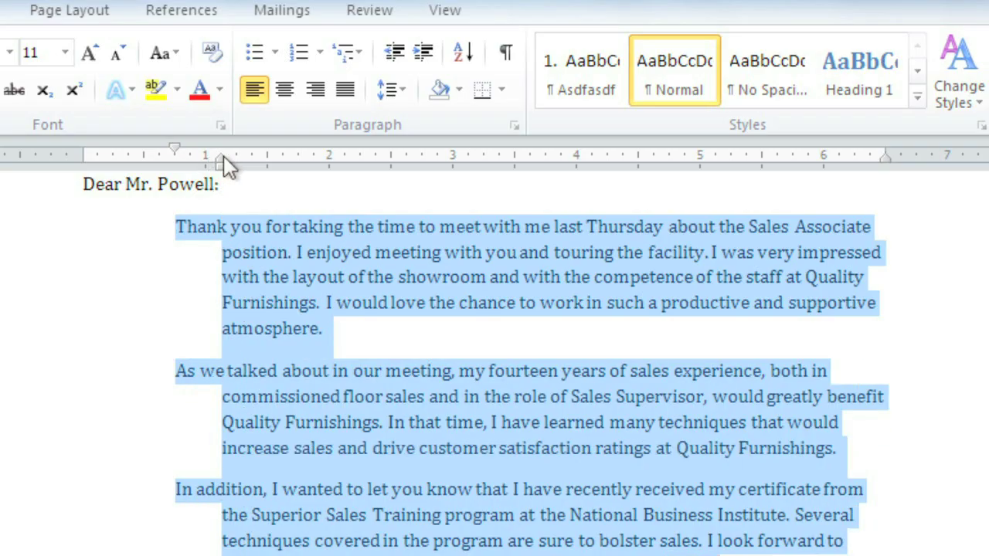
pyautogui.moveTo(221, 166); pyautogui.dragTo(129, 171)
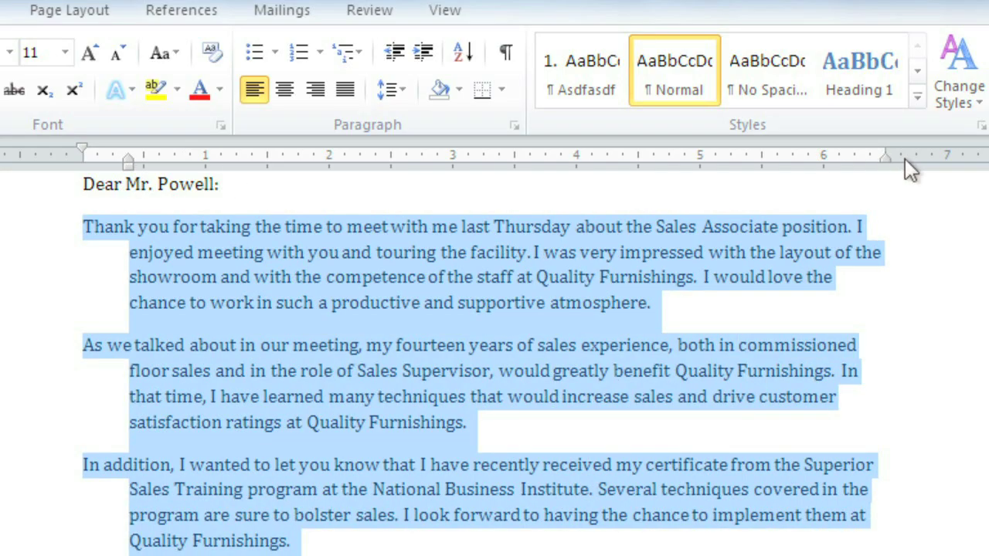
pyautogui.moveTo(887, 158); pyautogui.dragTo(605, 156)
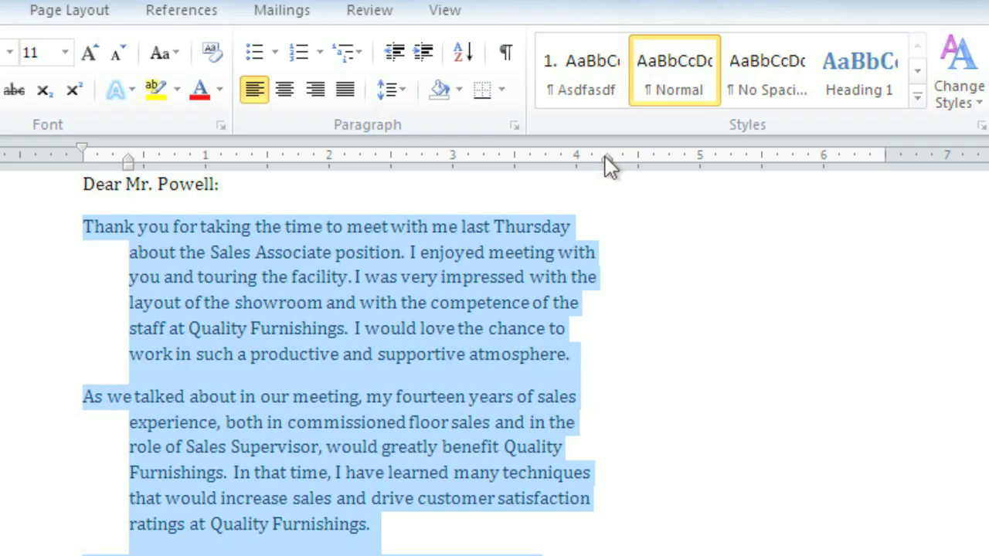
pyautogui.moveTo(605, 156); pyautogui.dragTo(883, 160)
pyautogui.moveTo(129, 159)
pyautogui.mouseDown()
pyautogui.moveTo(82, 155)
pyautogui.moveTo(112, 150)
pyautogui.mouseUp()
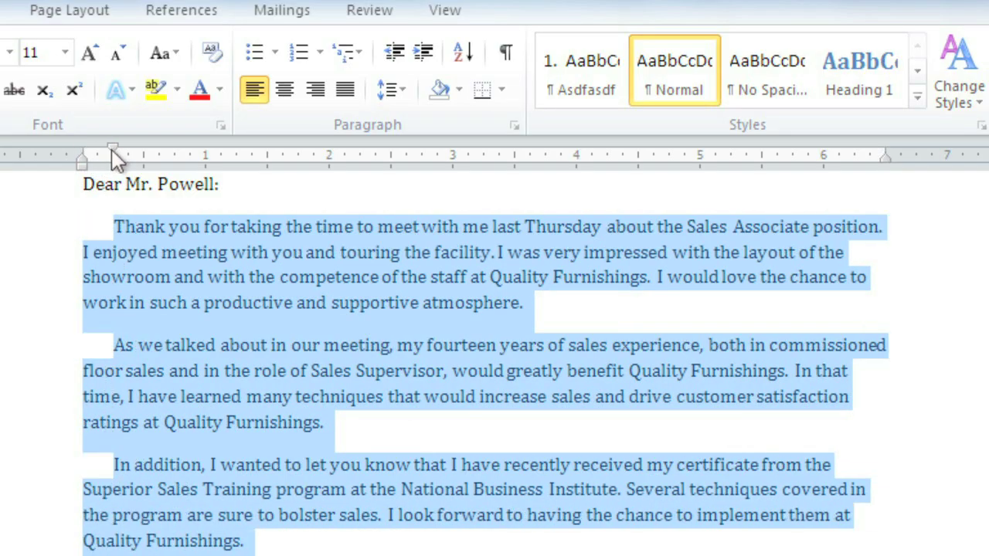
pyautogui.click(110, 224)
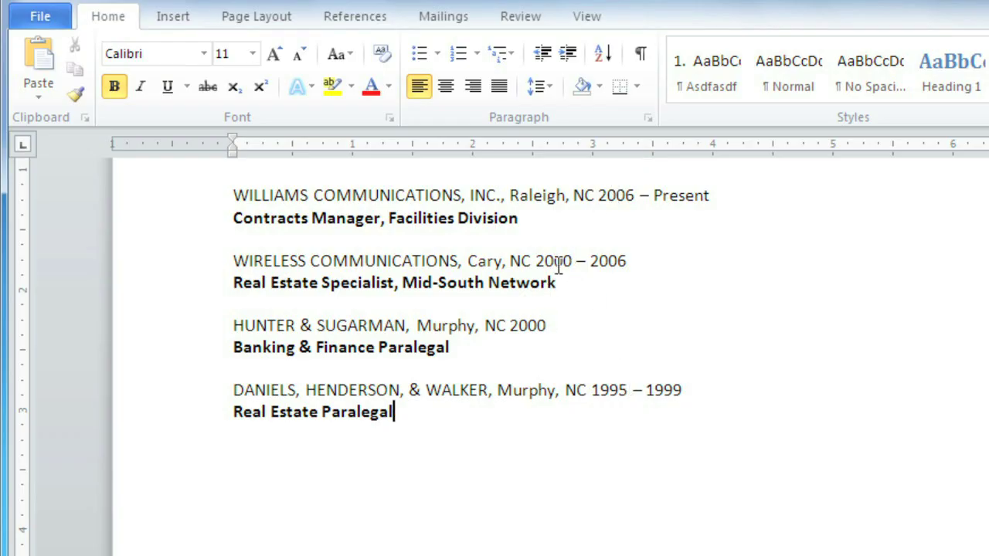
# - Tab the 2006 – Present and 2000 – 2006 dates right until they line up at a default tab stop
pyautogui.click(536, 261)
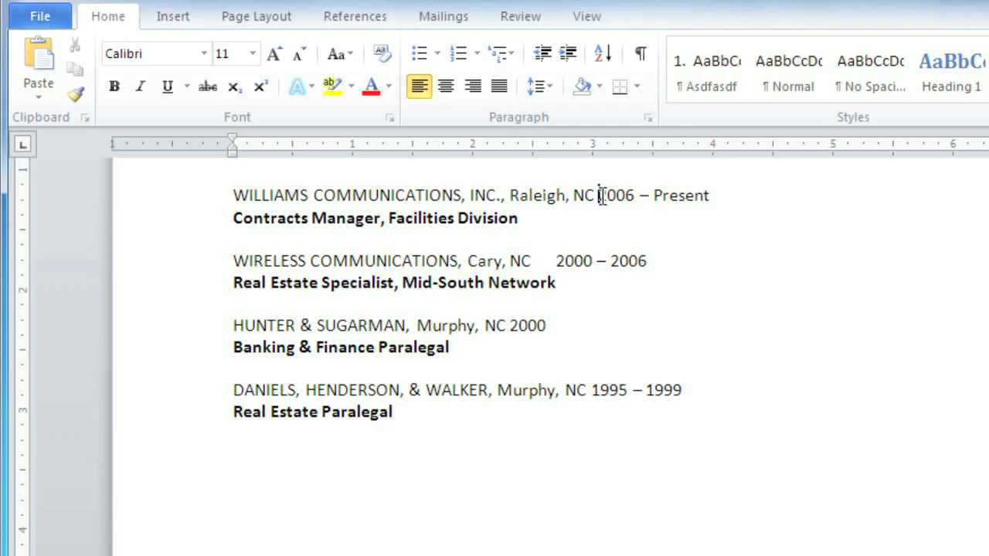
pyautogui.press('Tab')
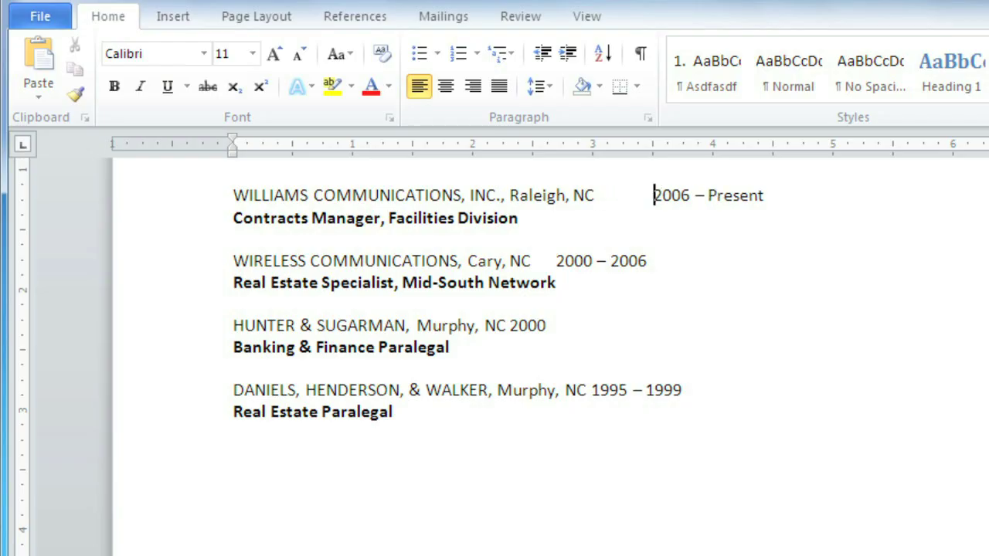
pyautogui.press('Tab')
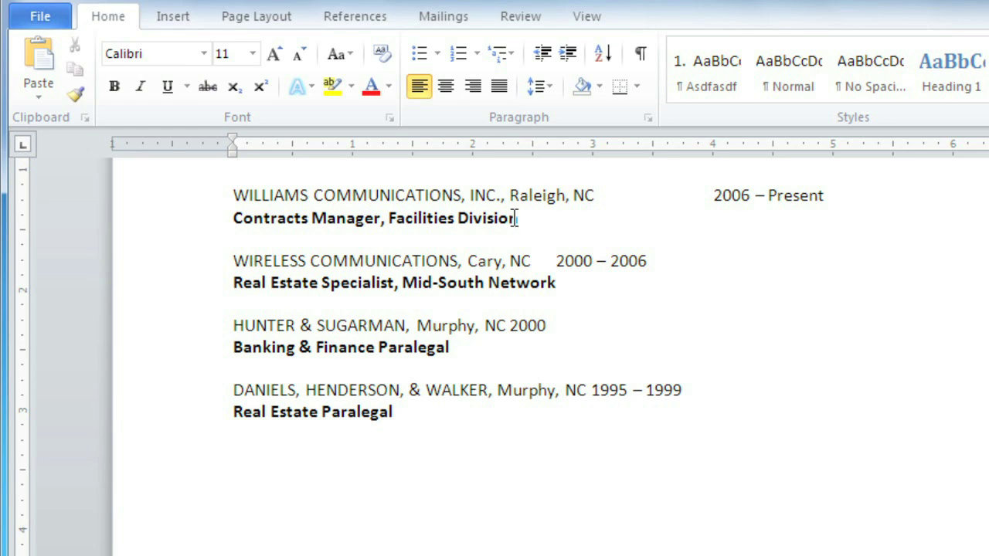
pyautogui.click(556, 261)
pyautogui.press('Tab')
pyautogui.press('Tab')
pyautogui.press('Tab')
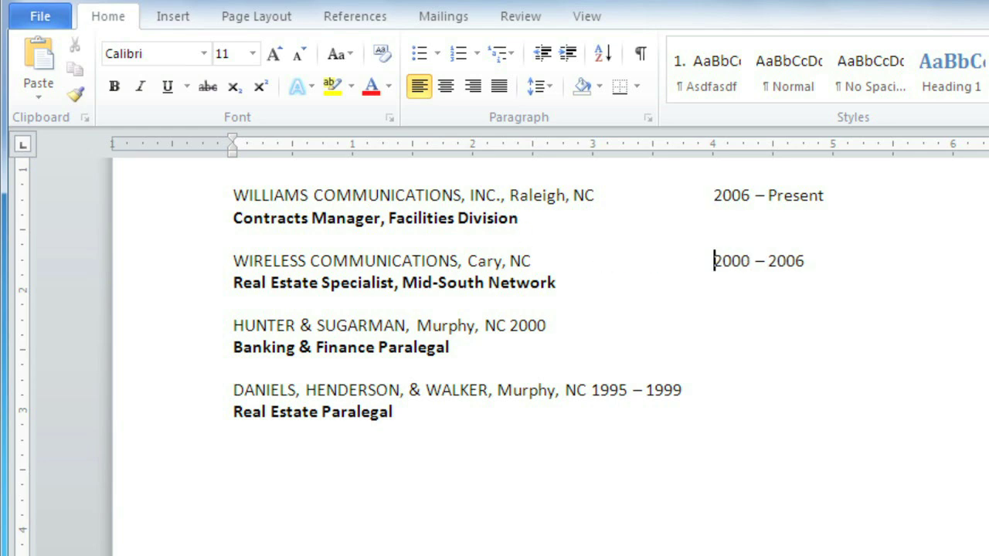
# - With formatting marks shown, delete the tabs before 2006 – Present and 2000 – 2006, then hide the marks
pyautogui.click(640, 56)
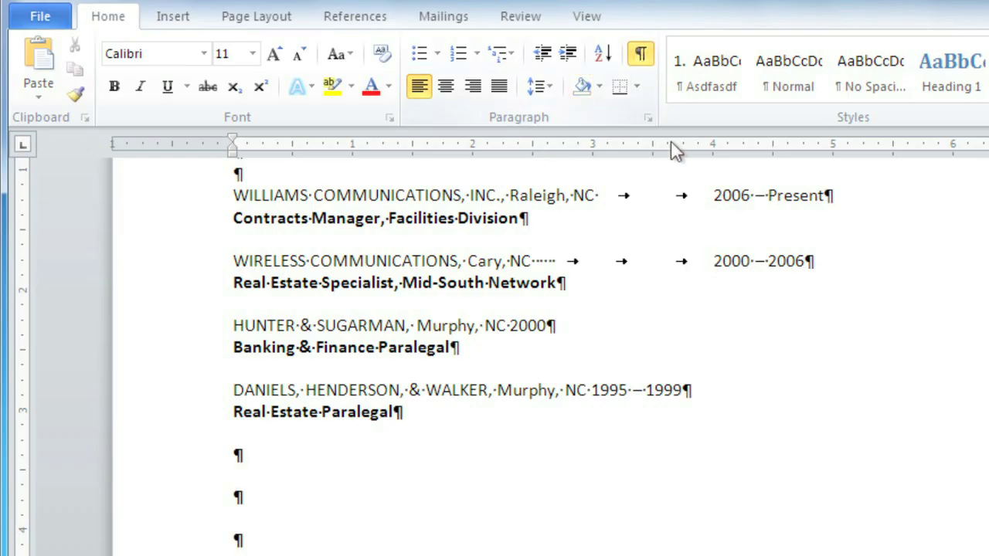
pyautogui.click(695, 196)
pyautogui.press('BackSpace')
pyautogui.press('BackSpace')
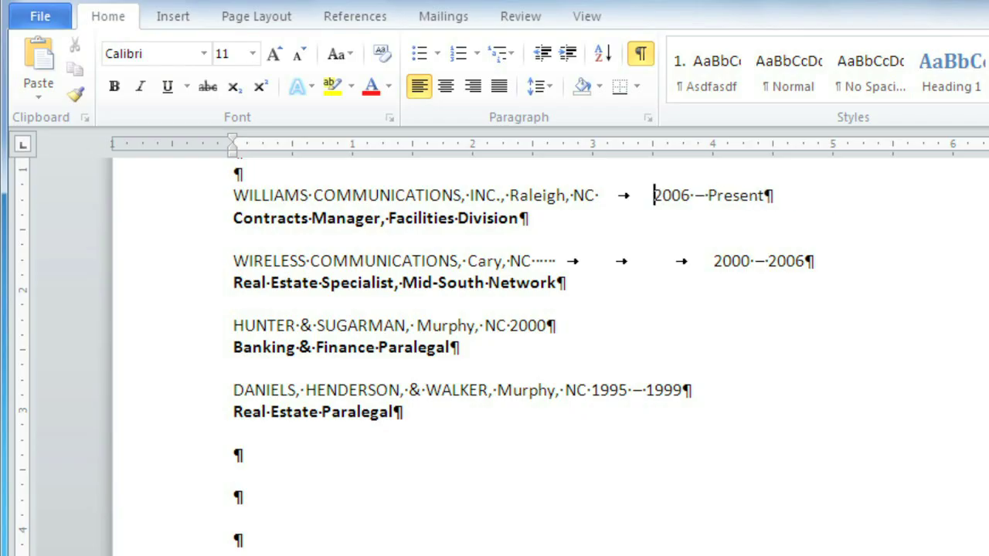
pyautogui.click(711, 262)
pyautogui.press('BackSpace')
pyautogui.press('BackSpace')
pyautogui.press('BackSpace')
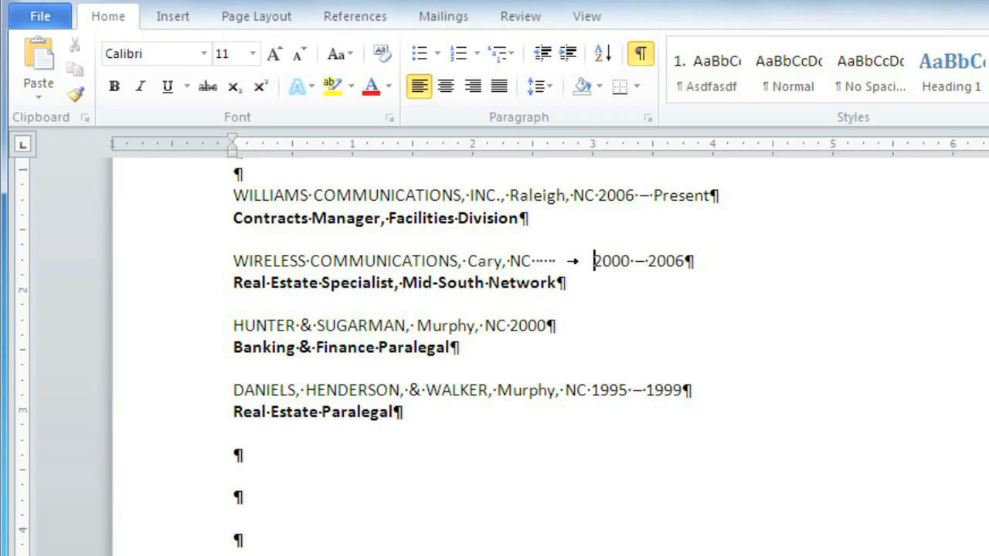
pyautogui.click(641, 53)
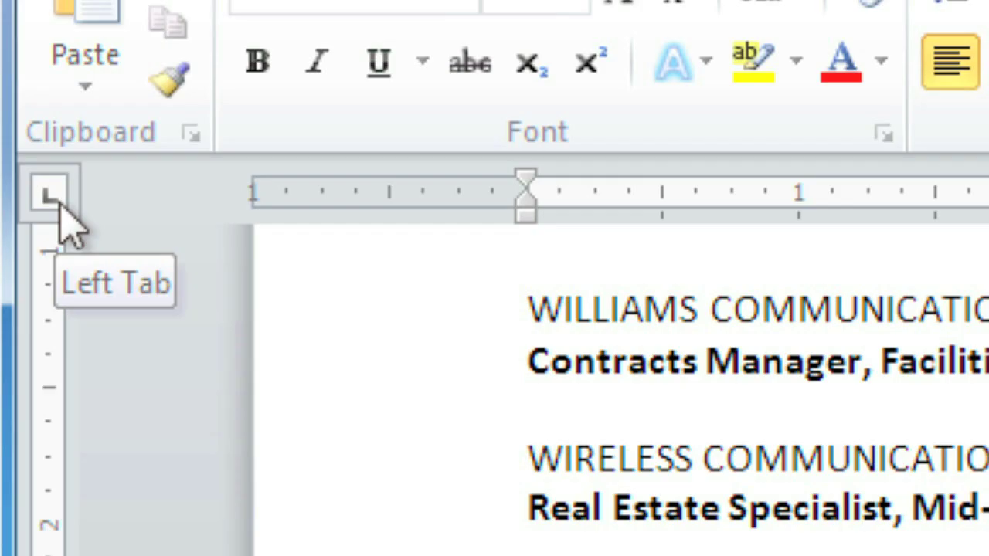
# - Cycle the ruler's tab selector through the tab types until it shows Right Tab
pyautogui.click(50, 195)
pyautogui.click(59, 203)
pyautogui.click(59, 203)
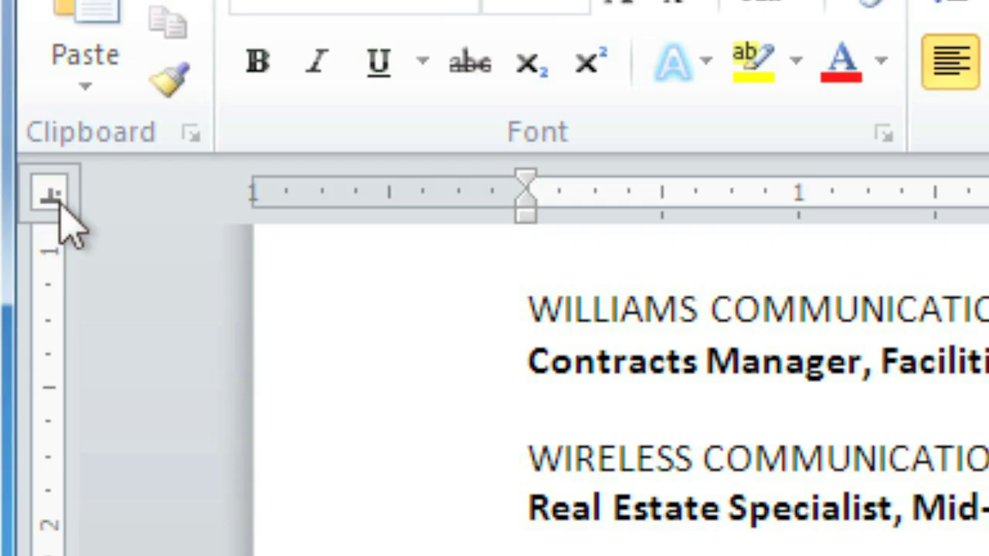
pyautogui.click(59, 203)
pyautogui.click(59, 204)
pyautogui.click(60, 204)
pyautogui.click(60, 203)
pyautogui.click(59, 203)
pyautogui.click(60, 203)
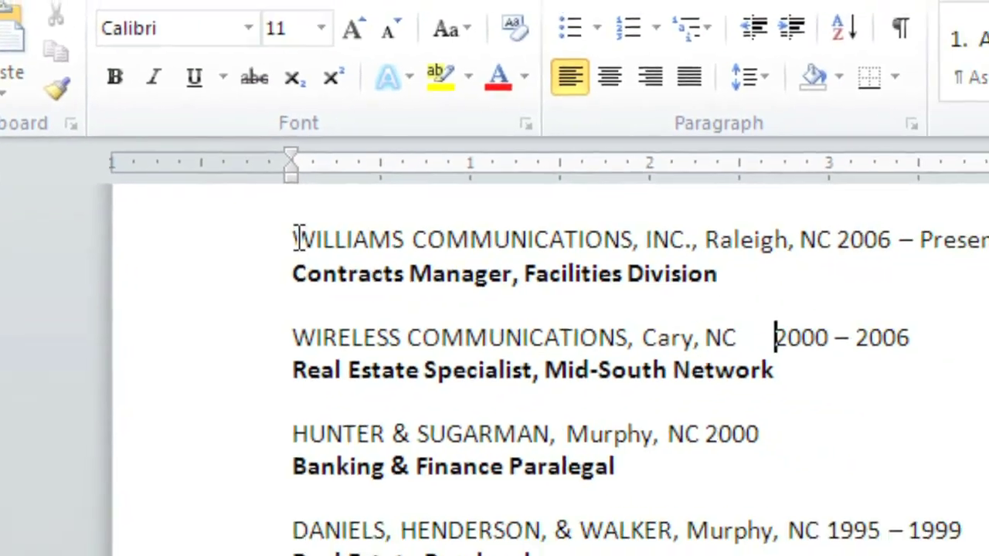
# - Tab the four dates (2006 – Present, 2000 – 2006, 2000, 1995 – 1999) to a shared right tab stop
pyautogui.moveTo(243, 225); pyautogui.dragTo(539, 527)
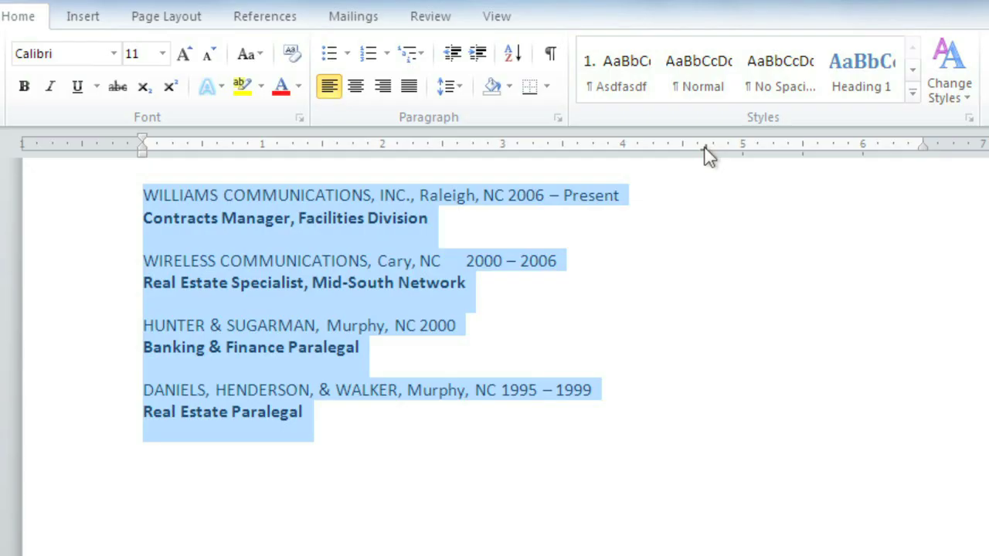
pyautogui.click(510, 195)
pyautogui.press('Tab')
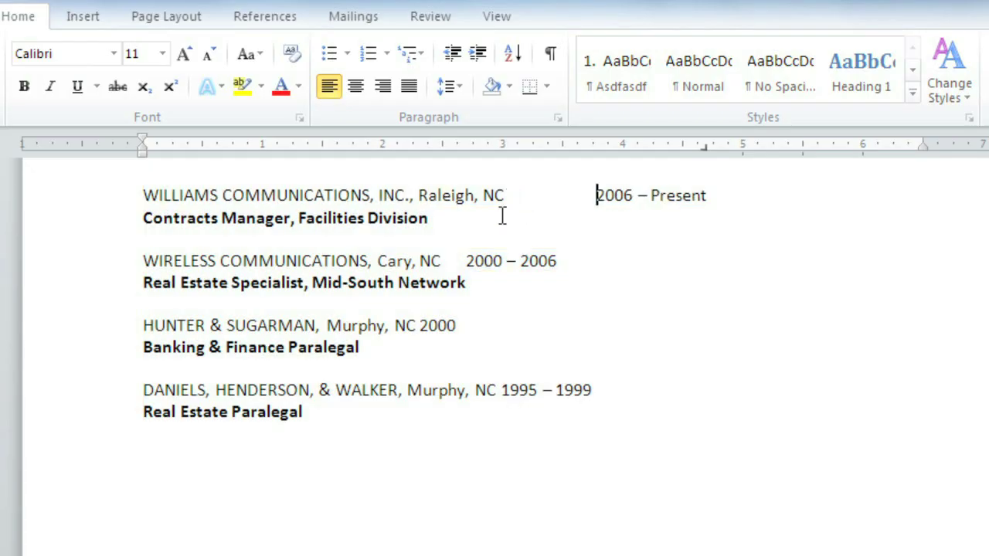
pyautogui.click(468, 261)
pyautogui.press('Tab')
pyautogui.click(420, 325)
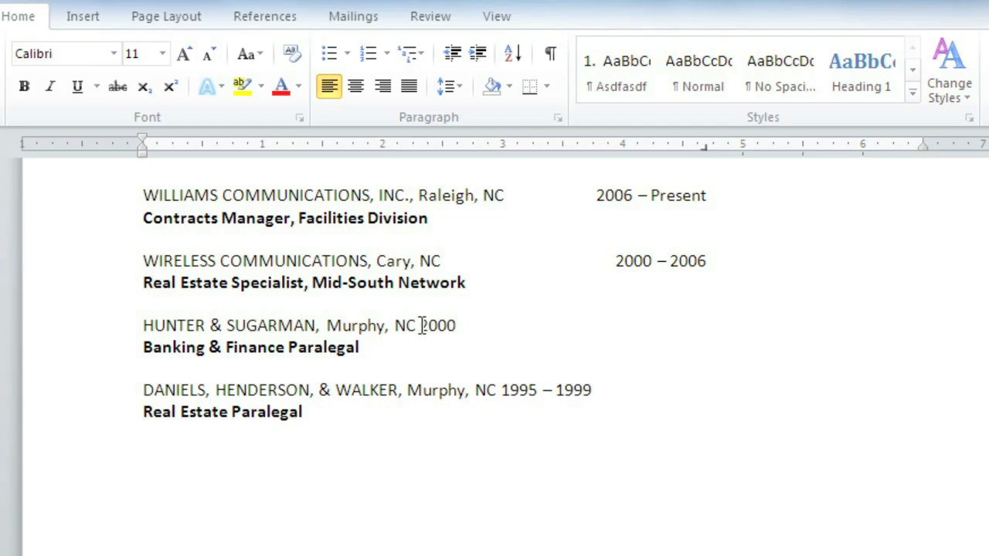
pyautogui.press('Tab')
pyautogui.click(504, 391)
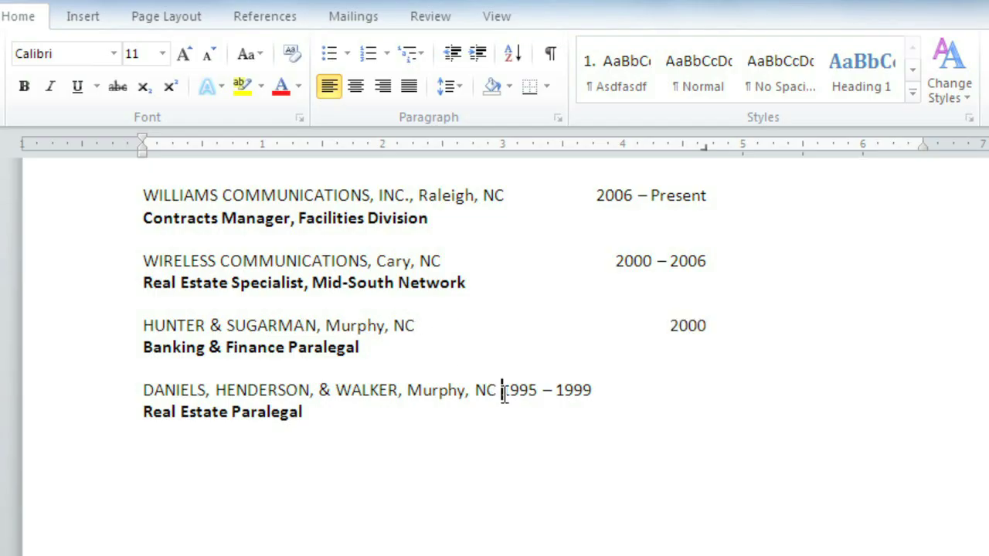
pyautogui.press('Tab')
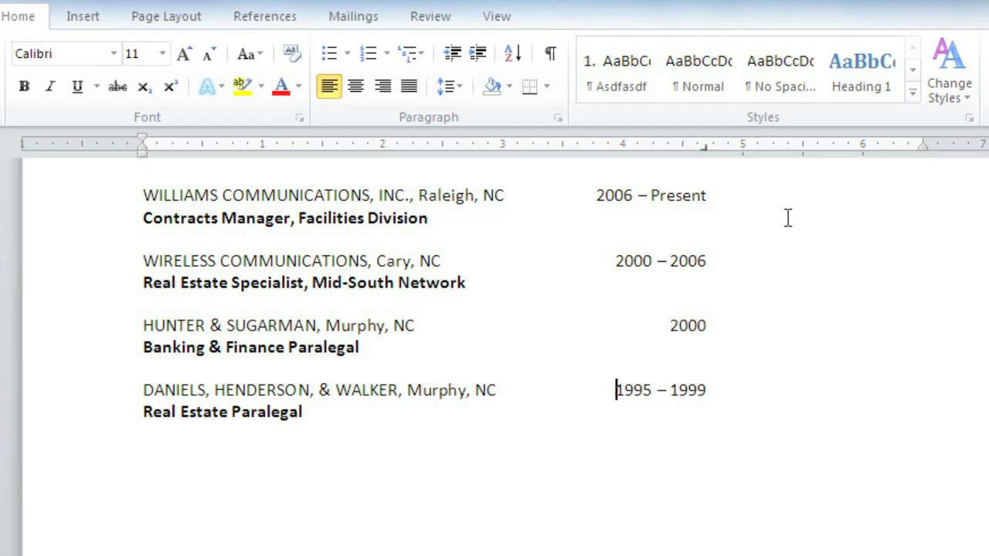
pyautogui.click(788, 146)
# - Remove the two stray tab stops and move the date column's right tab left to about 4.25"
pyautogui.moveTo(840, 149); pyautogui.dragTo(841, 181)
pyautogui.moveTo(789, 154); pyautogui.dragTo(788, 172)
pyautogui.moveTo(144, 194); pyautogui.dragTo(362, 422)
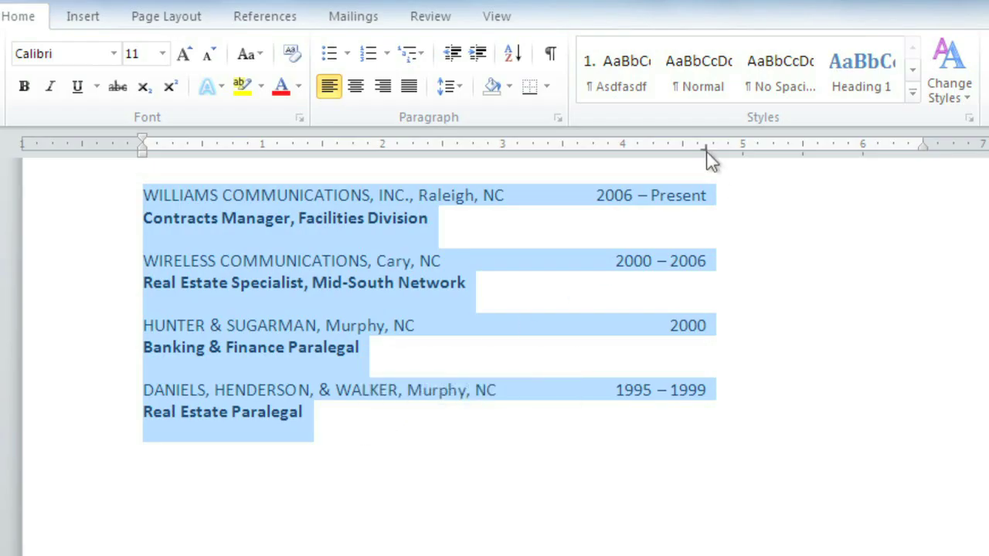
pyautogui.moveTo(669, 151); pyautogui.dragTo(662, 150)
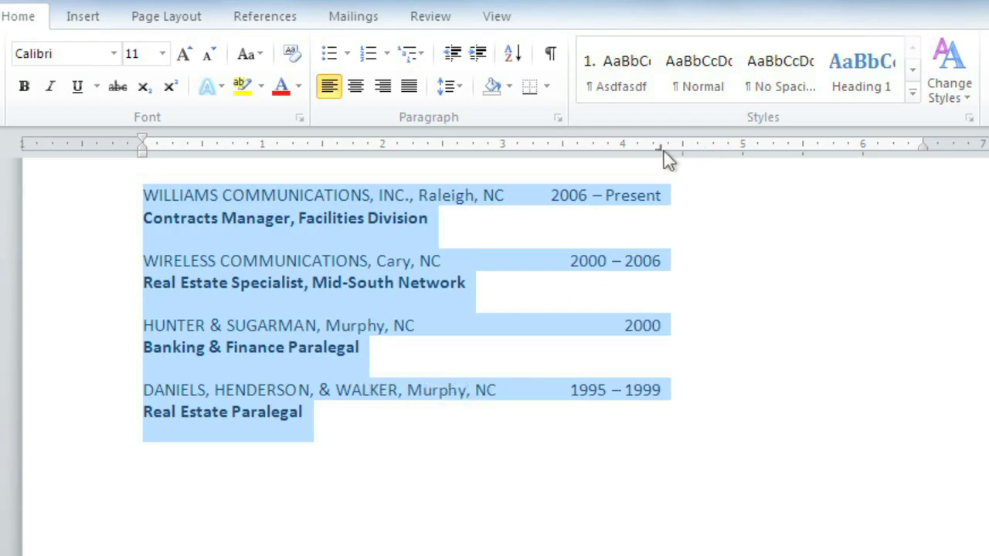
pyautogui.moveTo(660, 148); pyautogui.dragTo(578, 146)
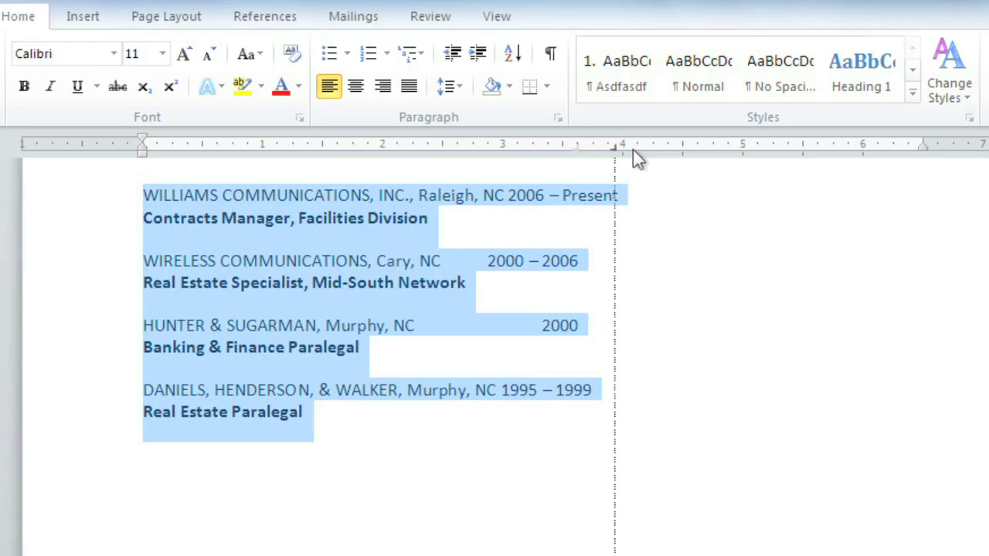
pyautogui.moveTo(650, 150); pyautogui.dragTo(654, 149)
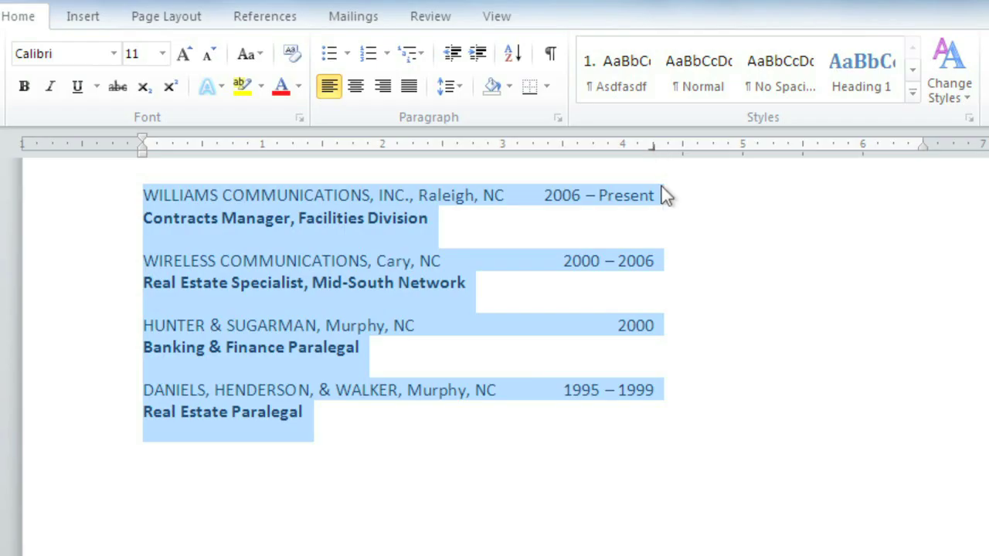
pyautogui.click(550, 417)
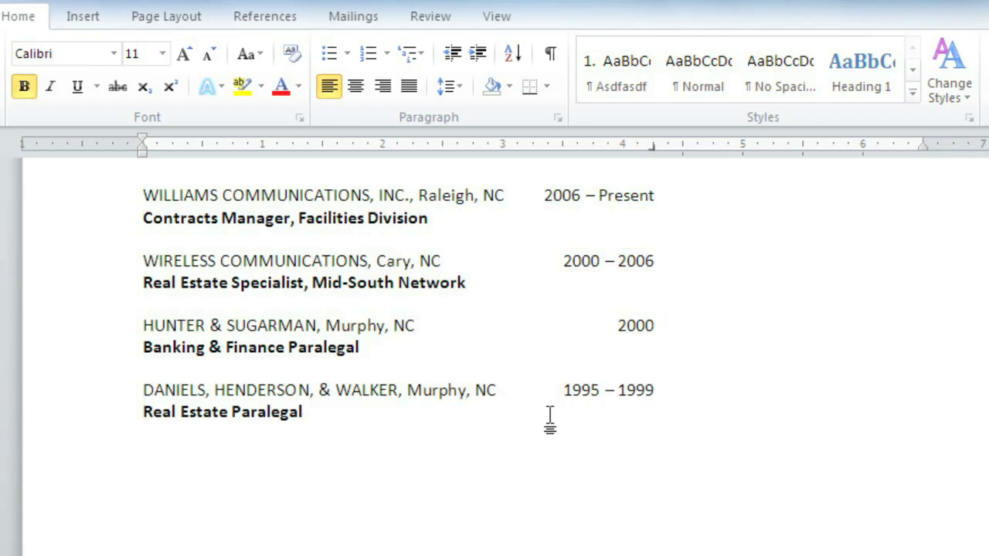